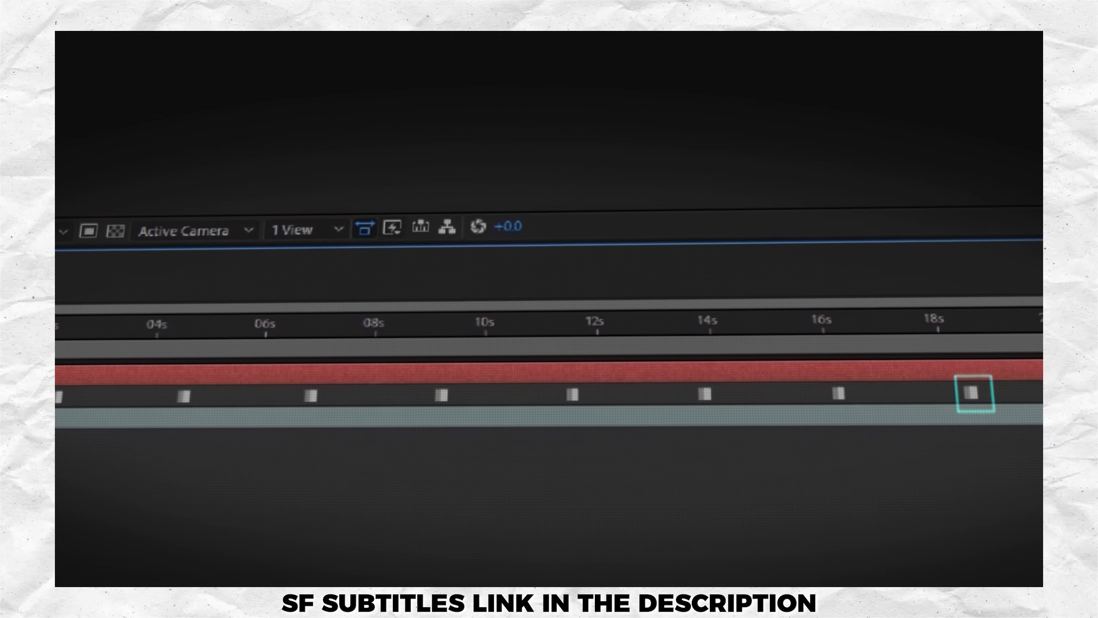
Drag the four Source Text keyframes along the timeline to retime each subtitle change.
drag(183, 396, 159, 397)
drag(311, 395, 355, 396)
drag(442, 395, 422, 395)
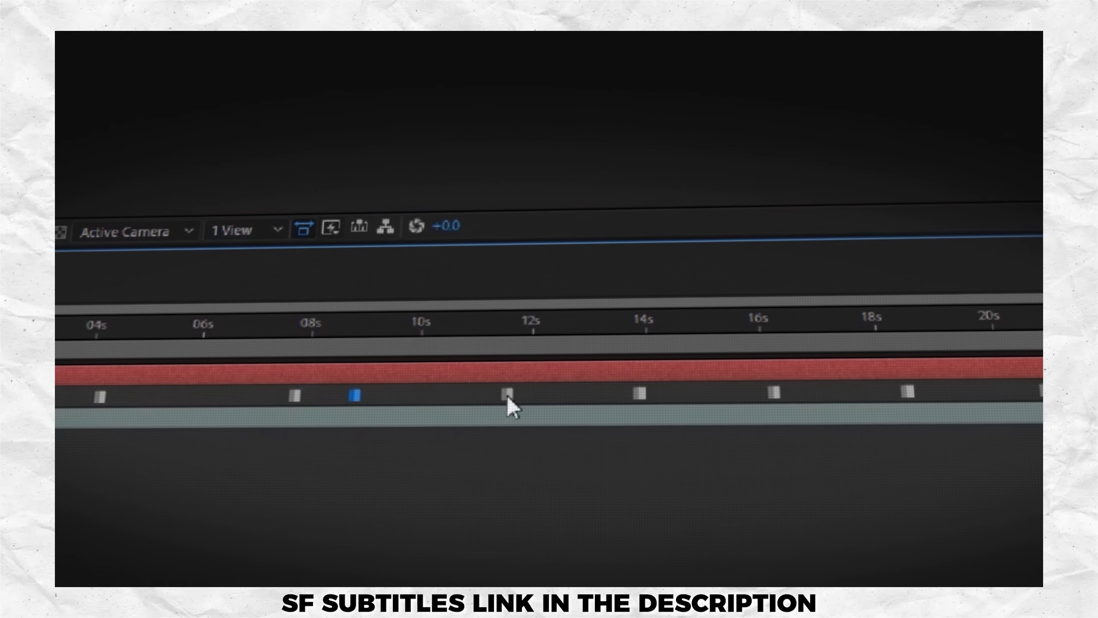
drag(506, 395, 922, 391)
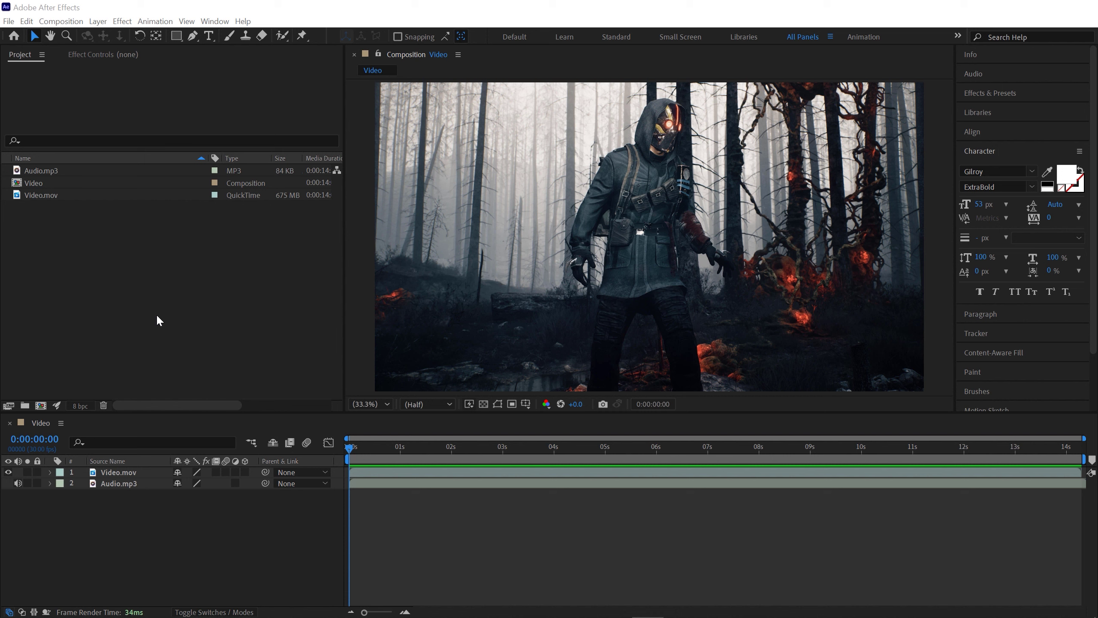
Enable 'Allow Scripts to Write Files and Access Network' in Scripting & Expressions preferences.
click(25, 22)
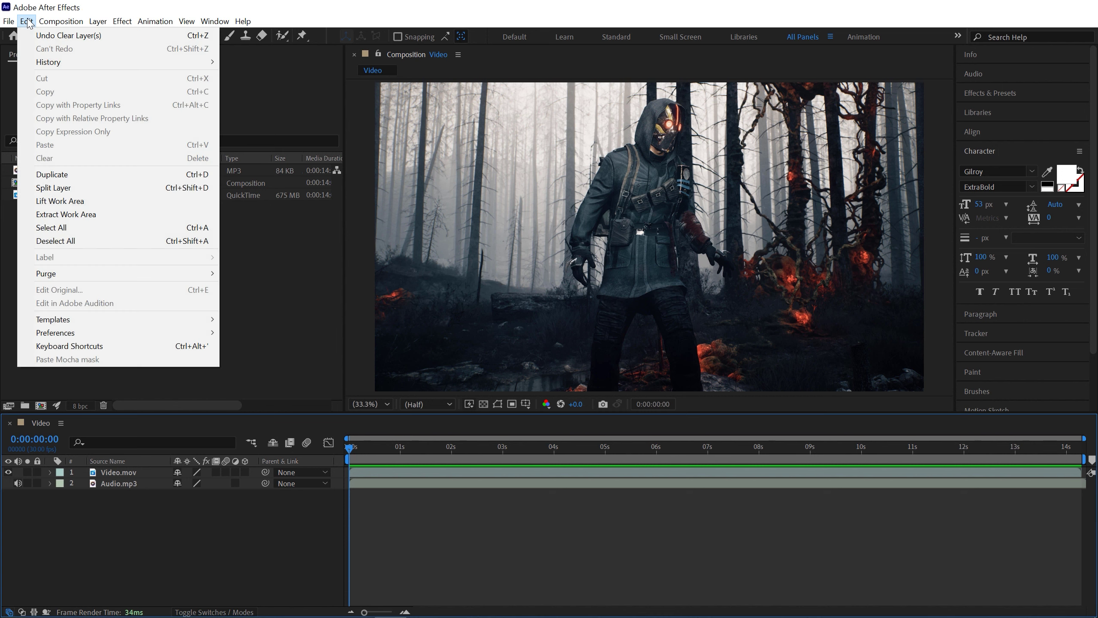
mouse_move(200, 341)
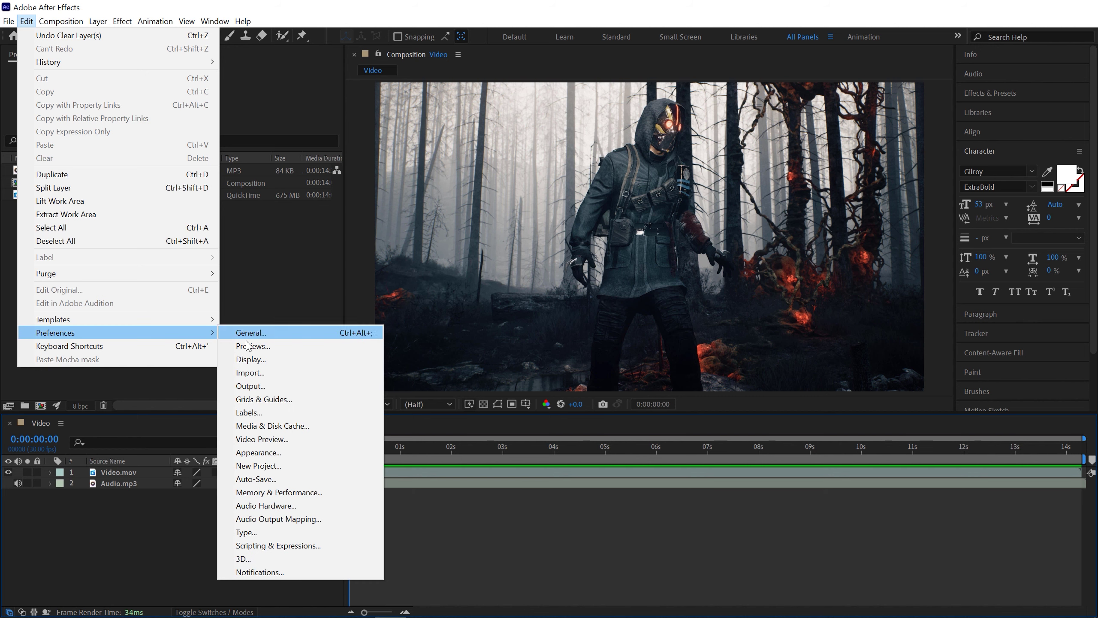
click(294, 545)
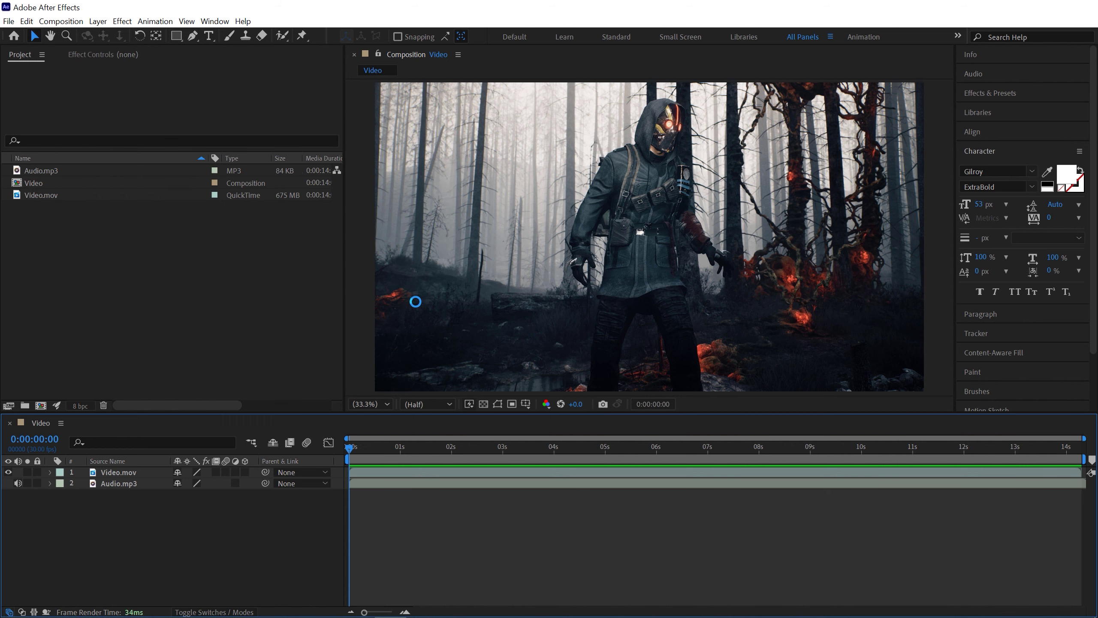
click(303, 125)
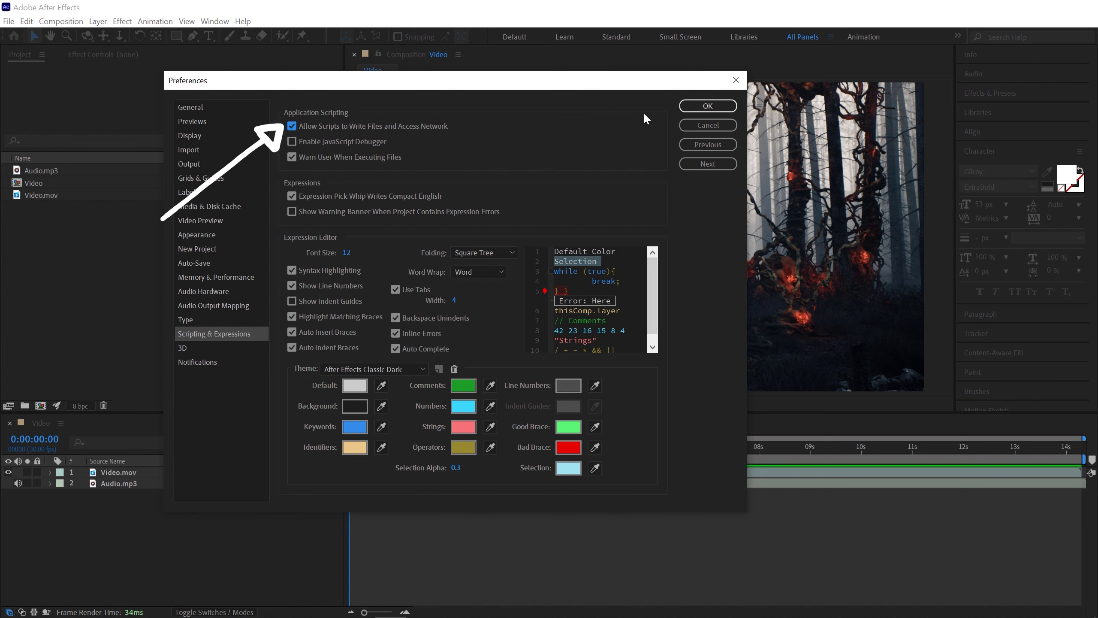
click(708, 105)
click(214, 20)
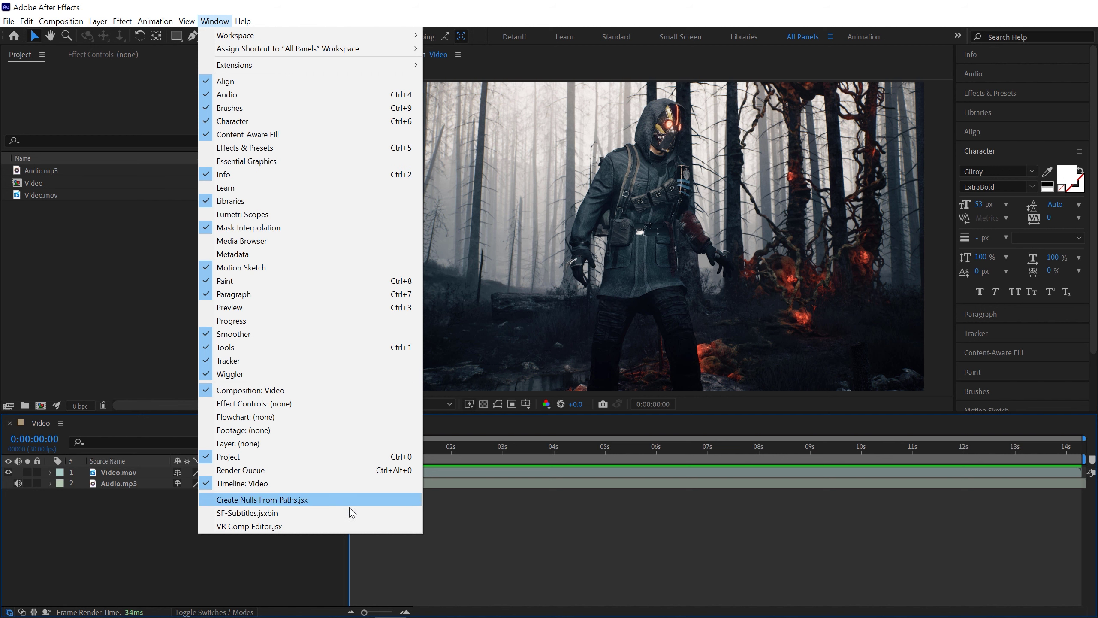
Open the SF-Subtitles panel and paste the Dreamfall Chapters description into its text box.
click(335, 513)
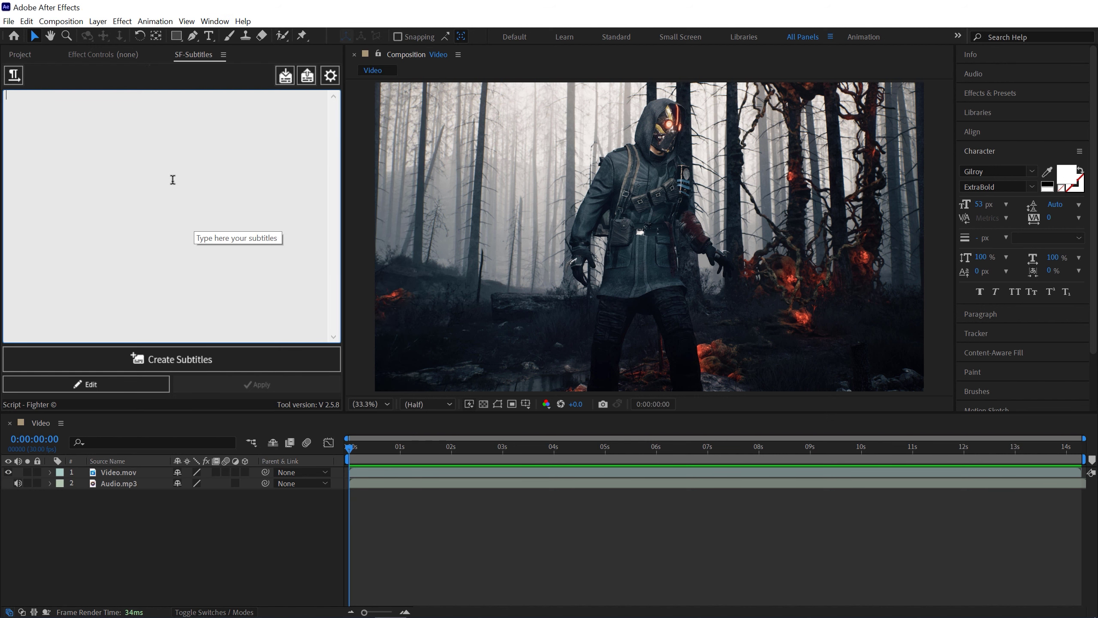
right_click(179, 161)
click(223, 214)
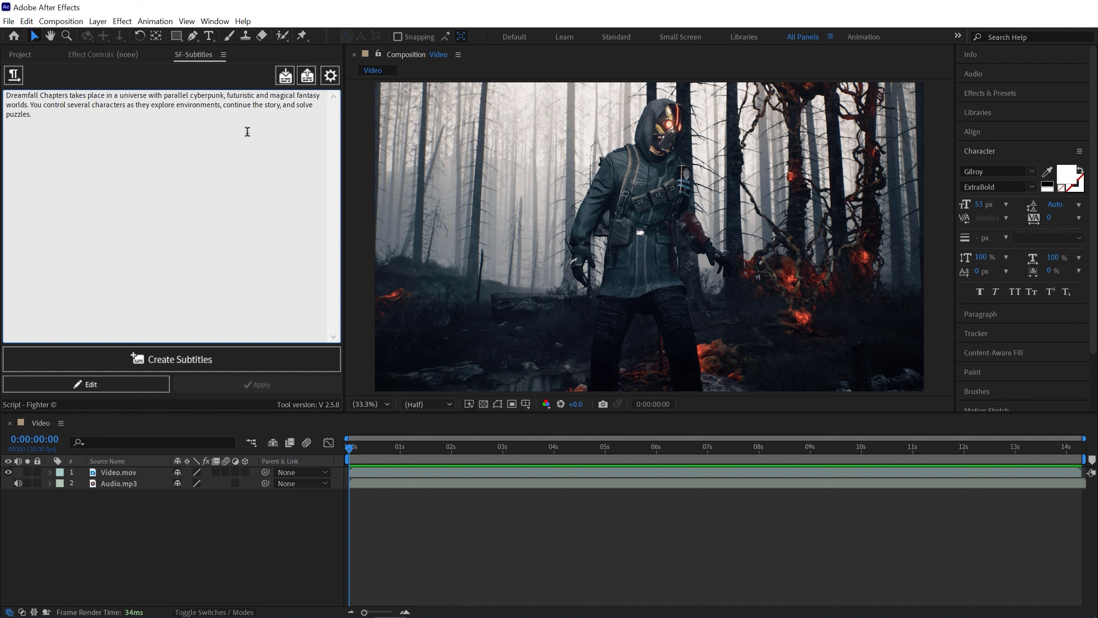
Break the pasted text into four subtitle lines in two blocks, with 'continue the story' on its own line.
key(Return)
click(206, 105)
key(Return)
key(Return)
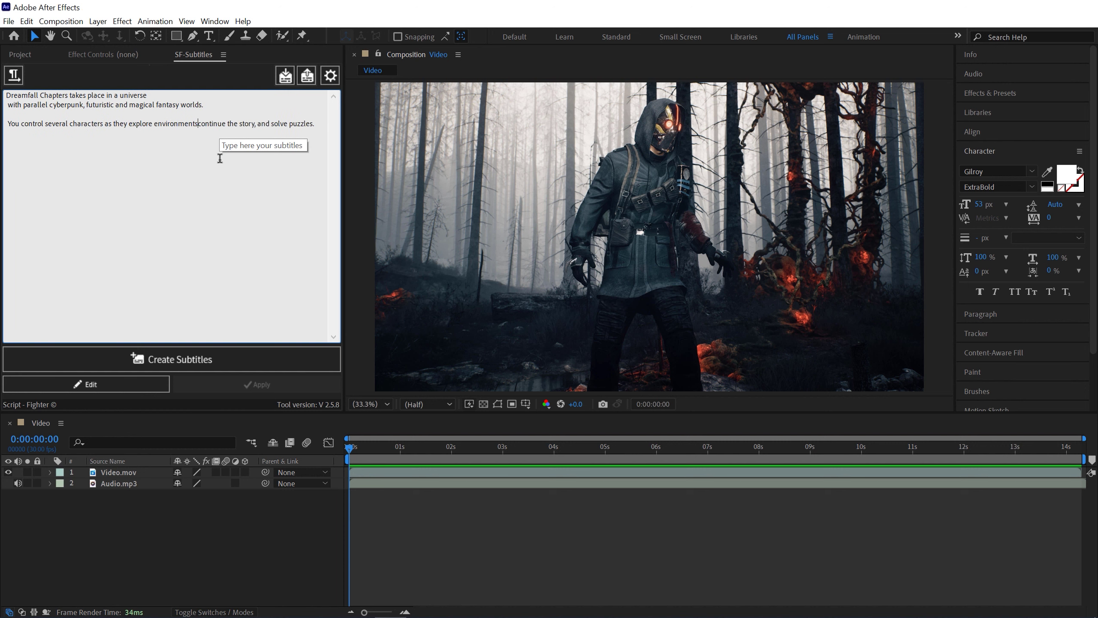
key(Return)
click(227, 241)
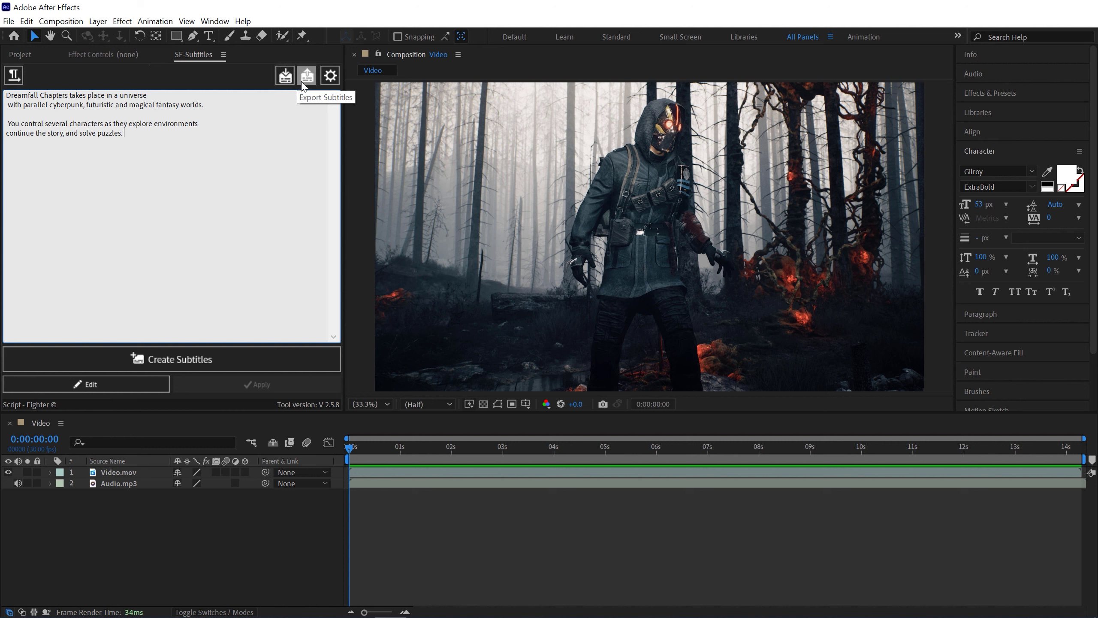
In SF-Subtitles Settings, set the background colour to white, keeping 50 opacity and all caps.
click(330, 76)
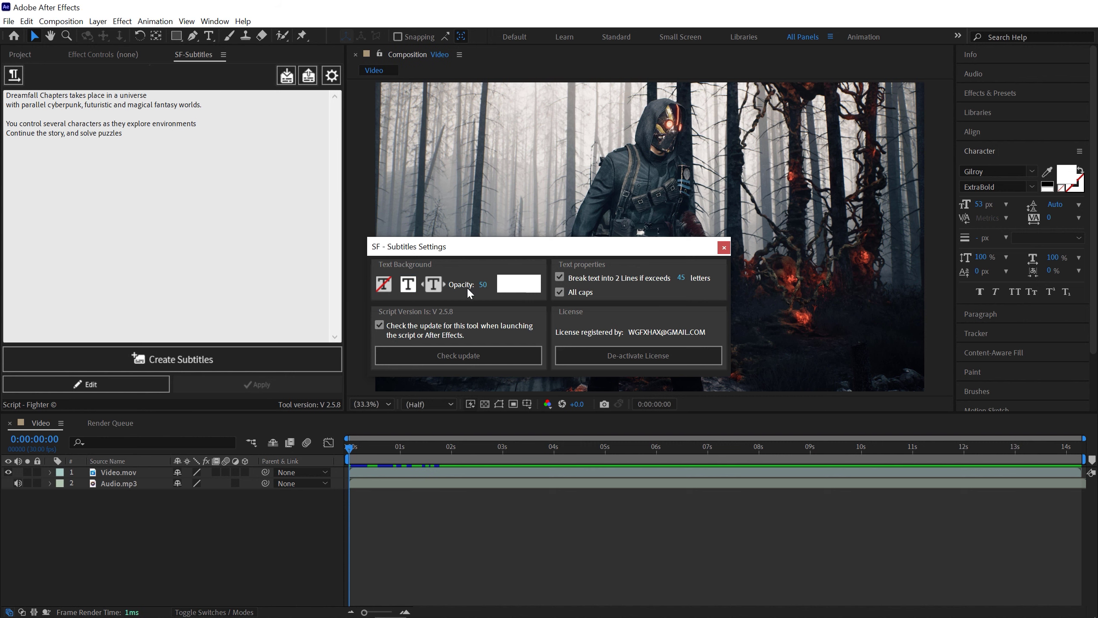
click(519, 286)
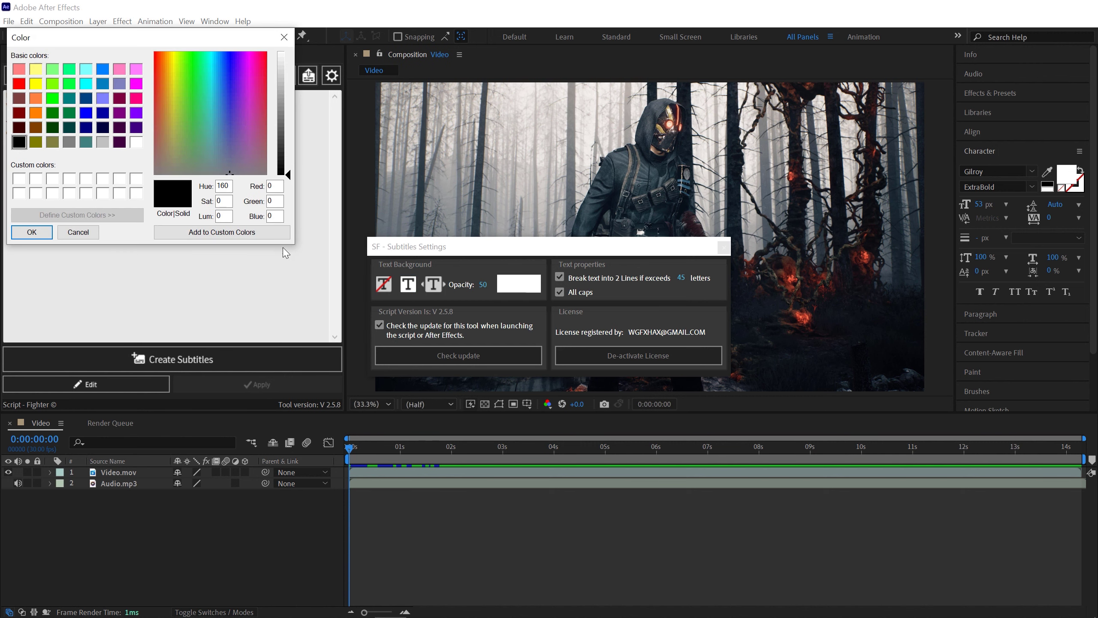
click(136, 142)
click(32, 232)
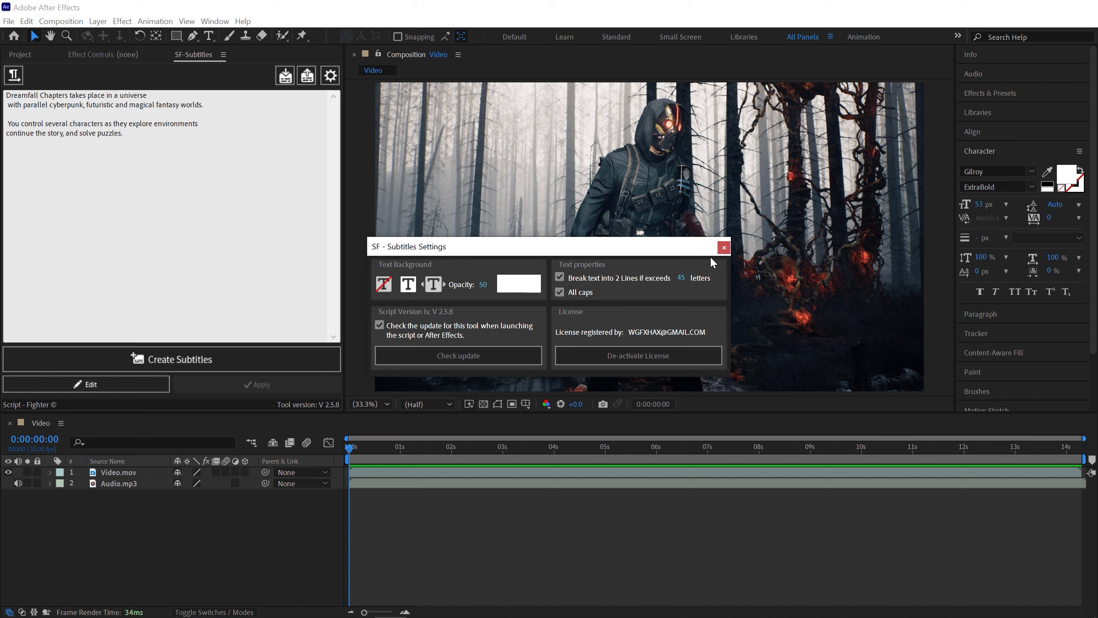
click(724, 247)
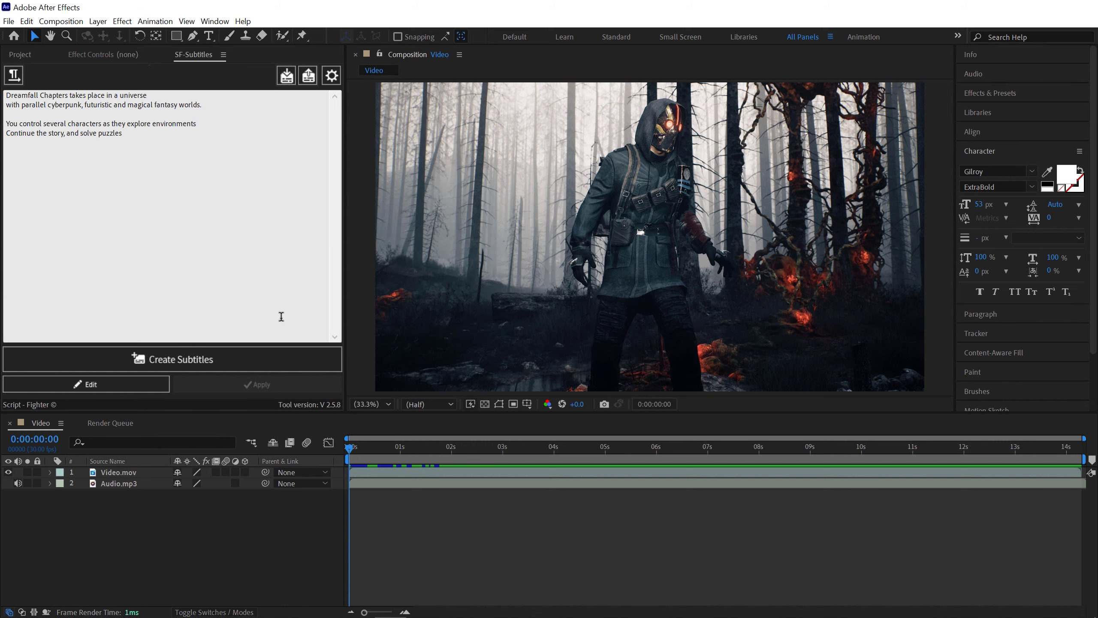
Generate the SF - Subtitles and Subtitles Backround layers, then reveal and select the Source Text keyframes.
click(236, 363)
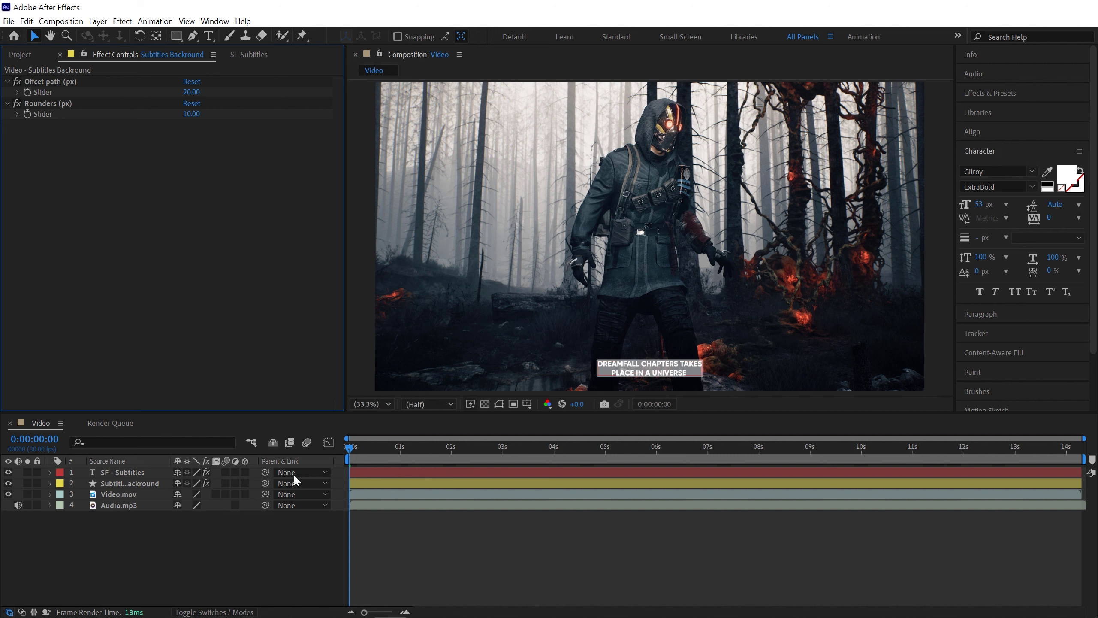
click(151, 476)
click(148, 484)
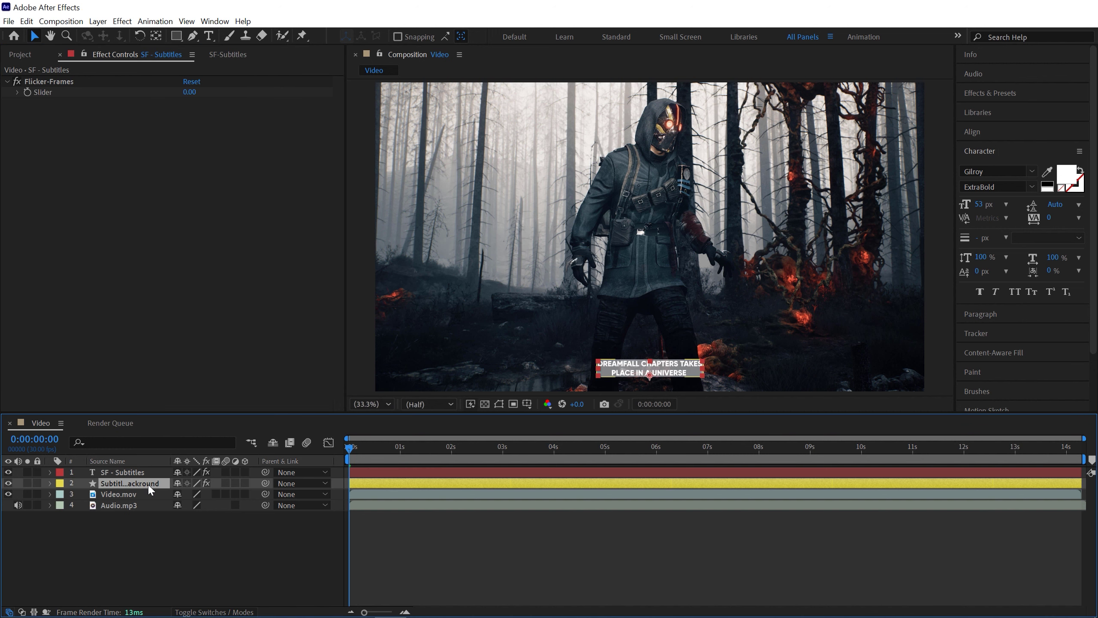
click(139, 471)
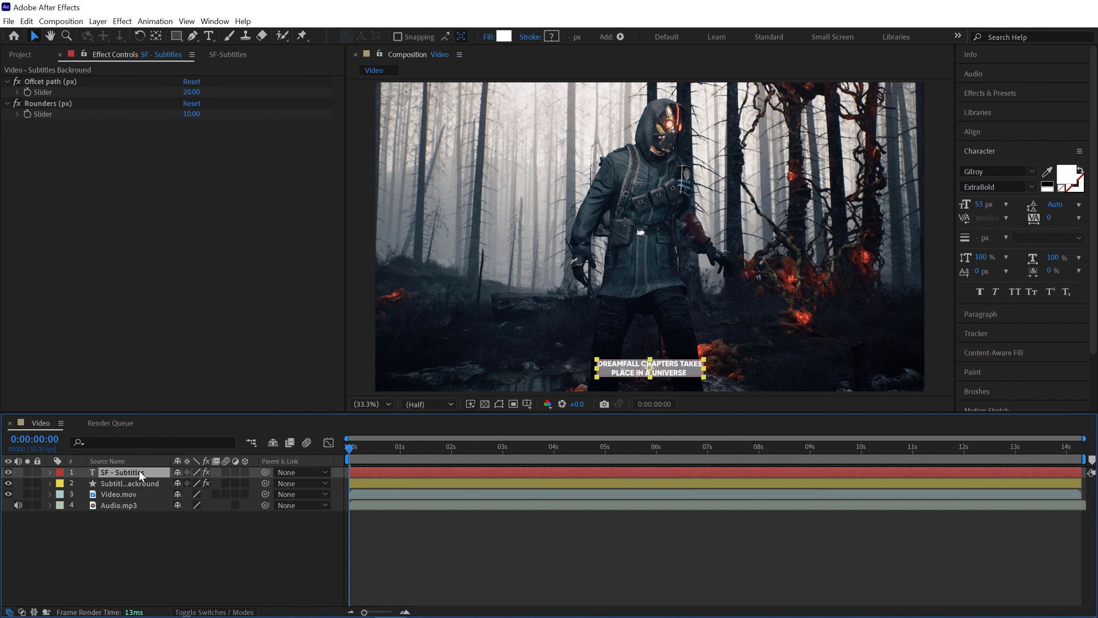
key(u)
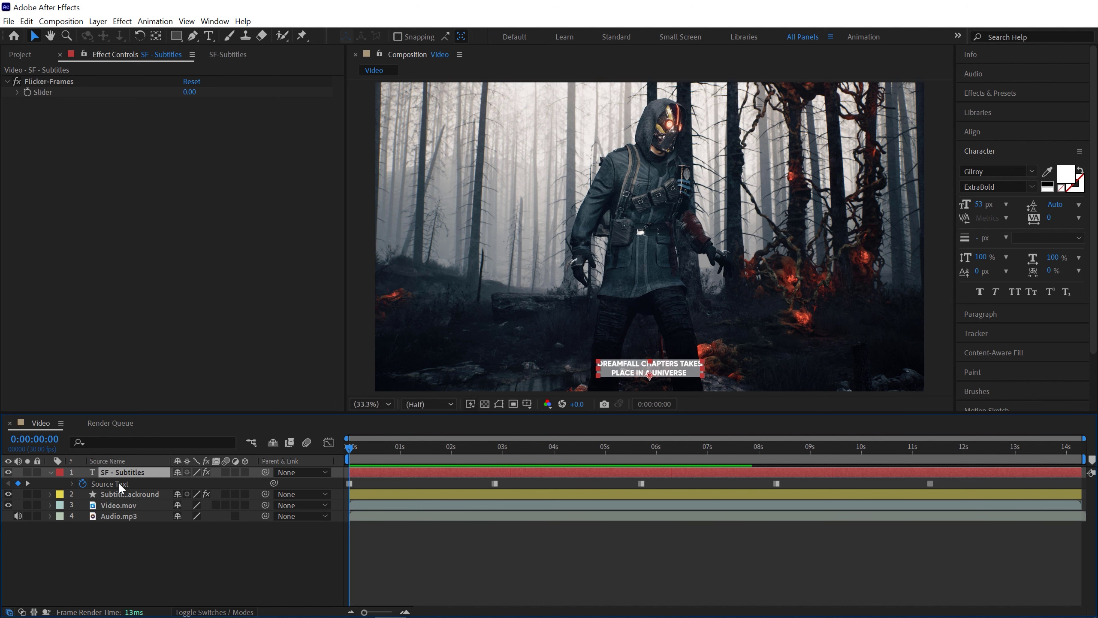
click(118, 482)
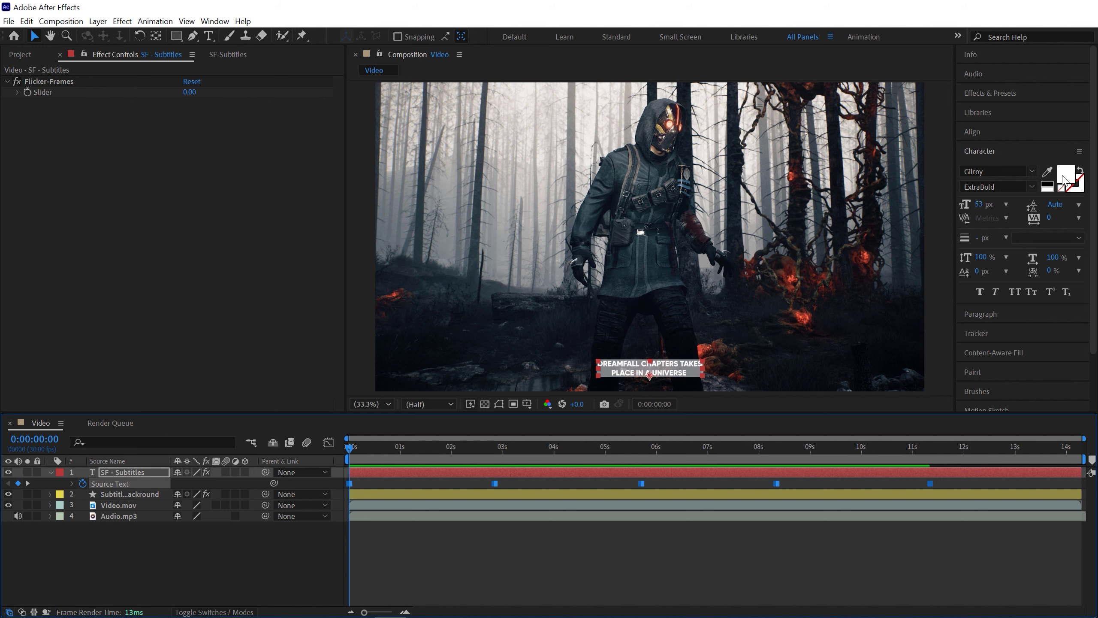
Set the subtitle font to Montserrat Bold.
click(1010, 170)
text(mon)
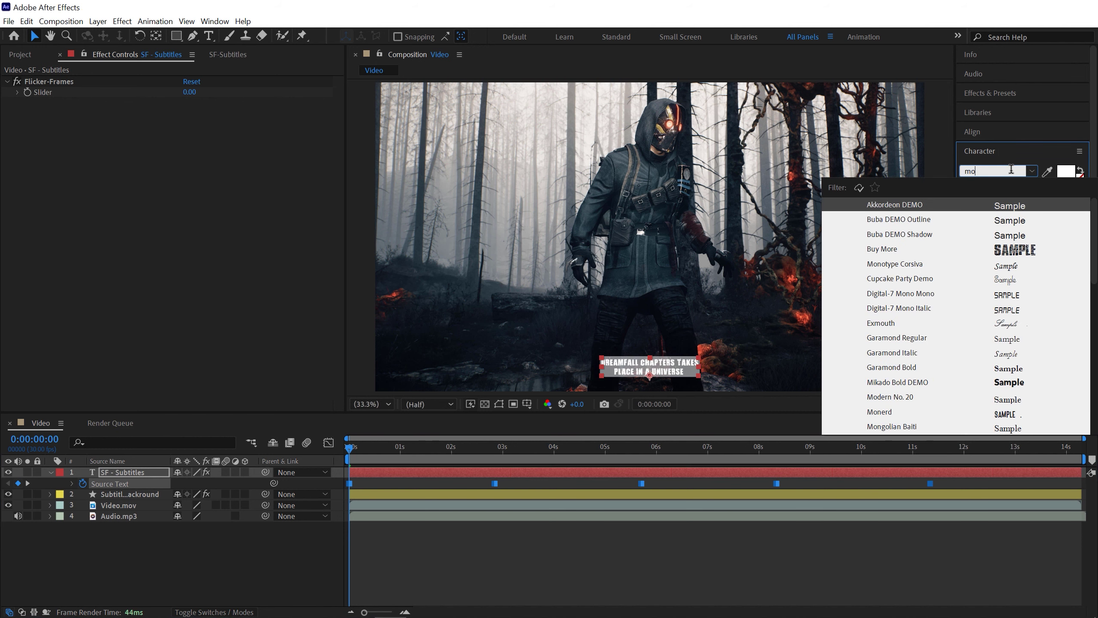
click(1007, 425)
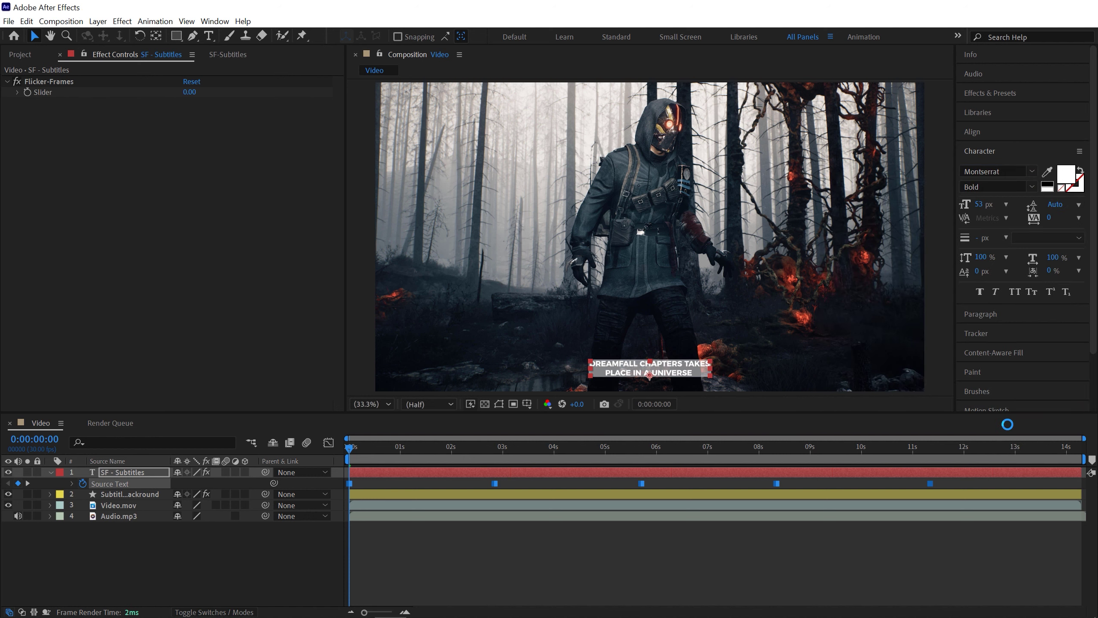
Keep the subtitle text colour at white (FFFFFF).
click(1067, 175)
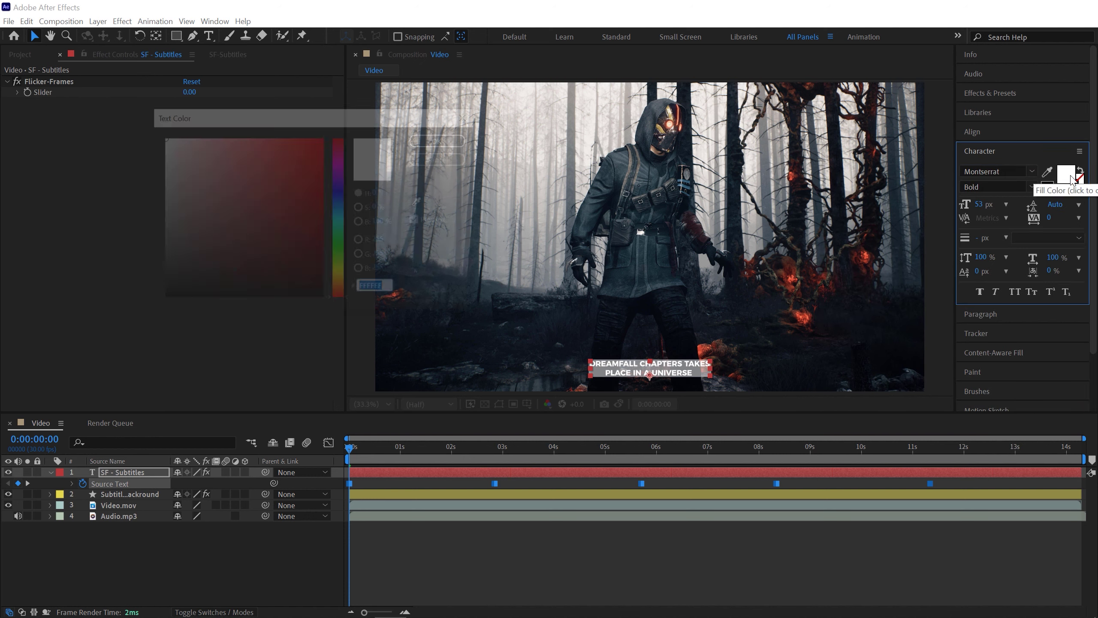
drag(128, 100, 156, 132)
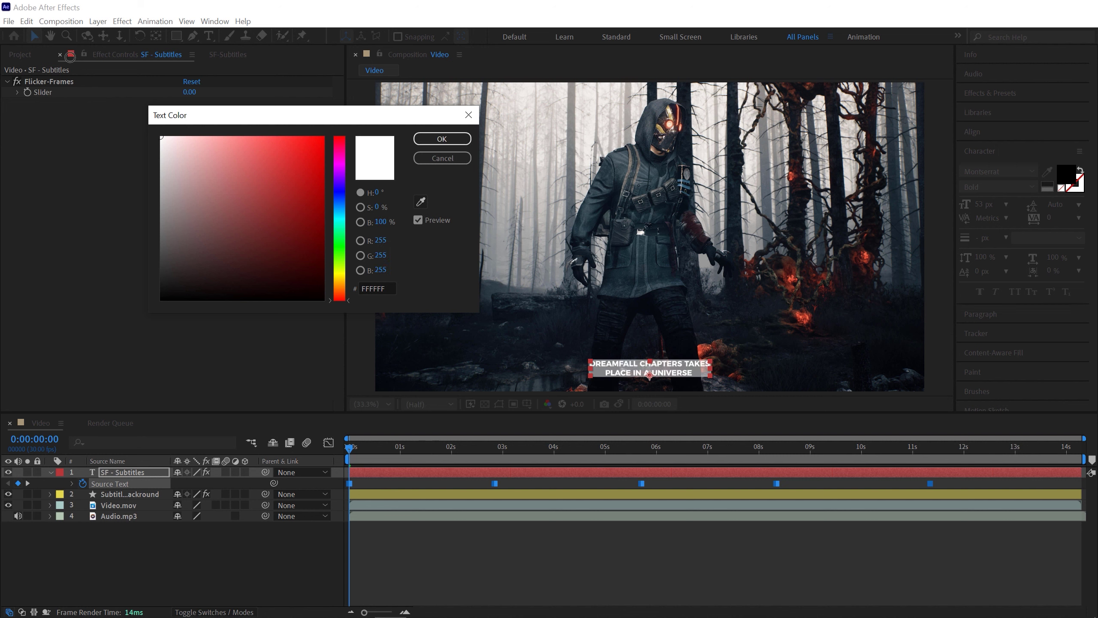
click(441, 138)
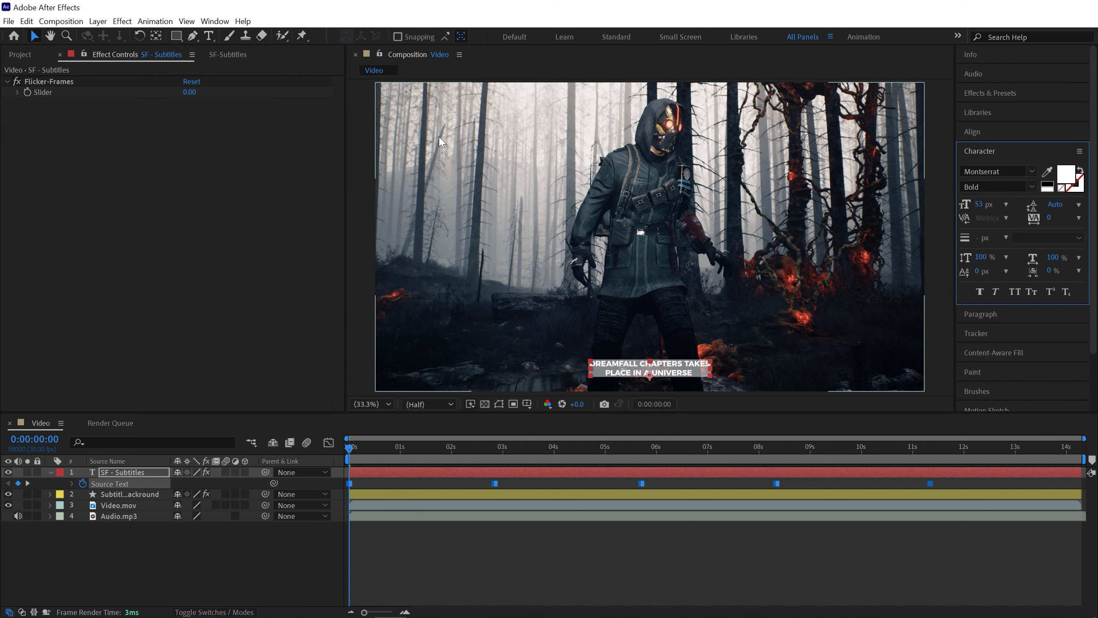
Increase the Subtitles Backround padding and corner rounding, with Rounders at 39.
click(433, 445)
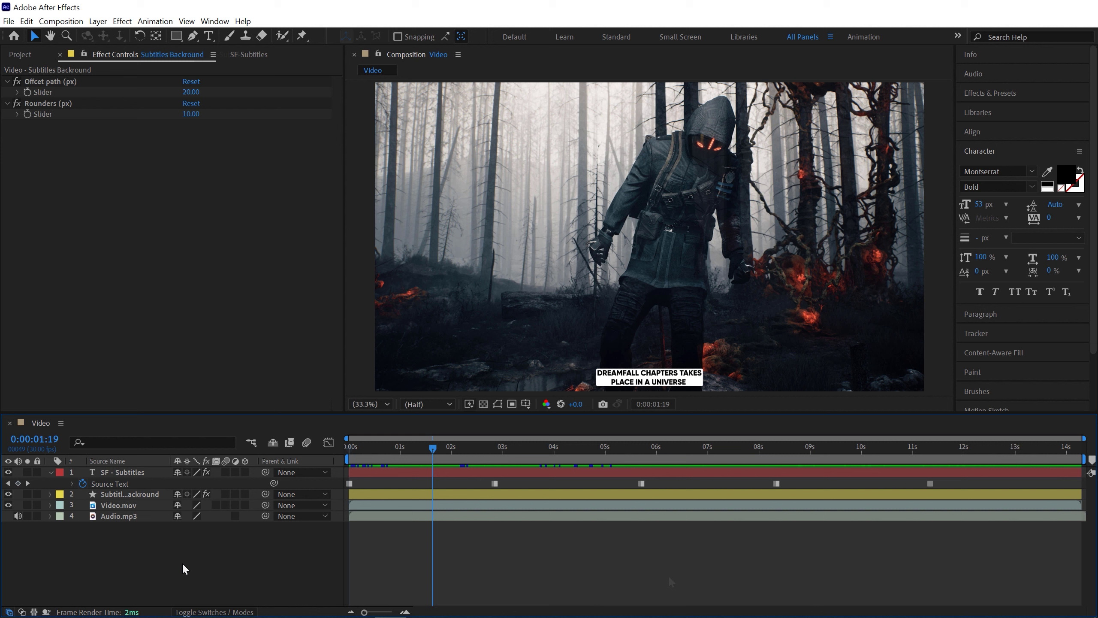
click(136, 494)
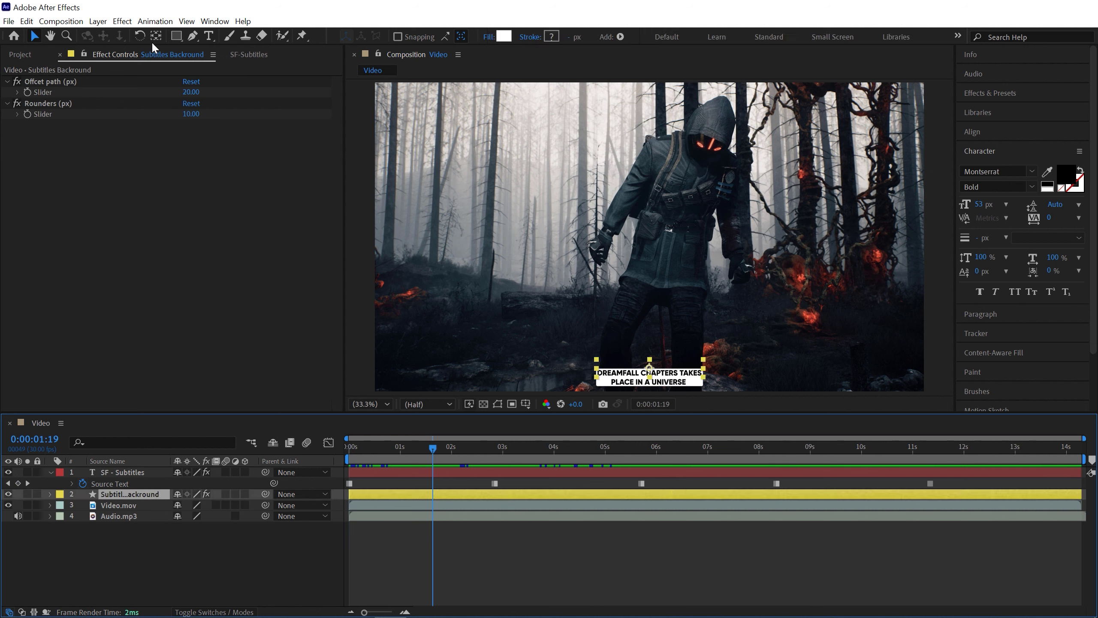
drag(191, 92, 228, 143)
Move the second Source Text keyframe earlier, to around 2.7 seconds.
key(space)
click(516, 600)
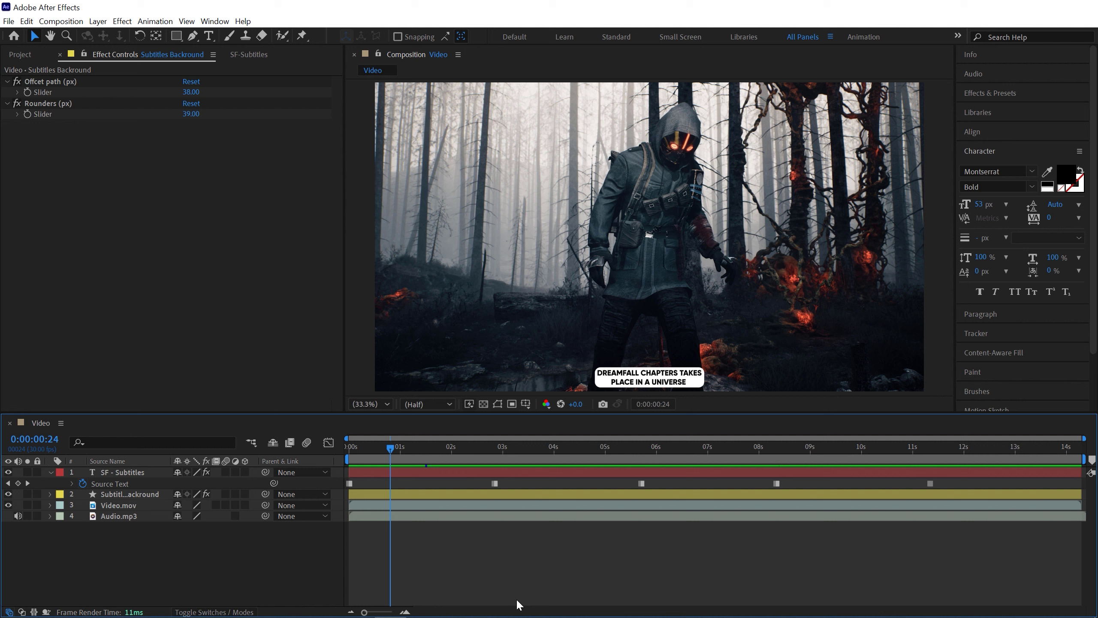
drag(495, 484, 442, 487)
Place the second subtitle near 2.3 s, show the Audio.mp3 waveform, and play back to check timing.
click(504, 558)
key(l)
key(l)
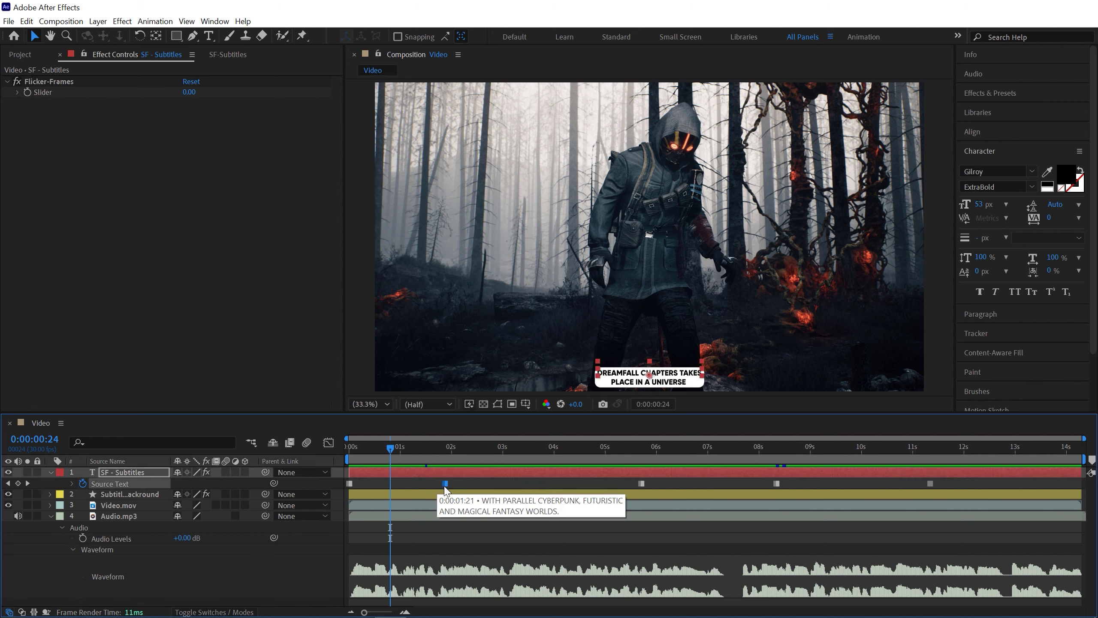
key(space)
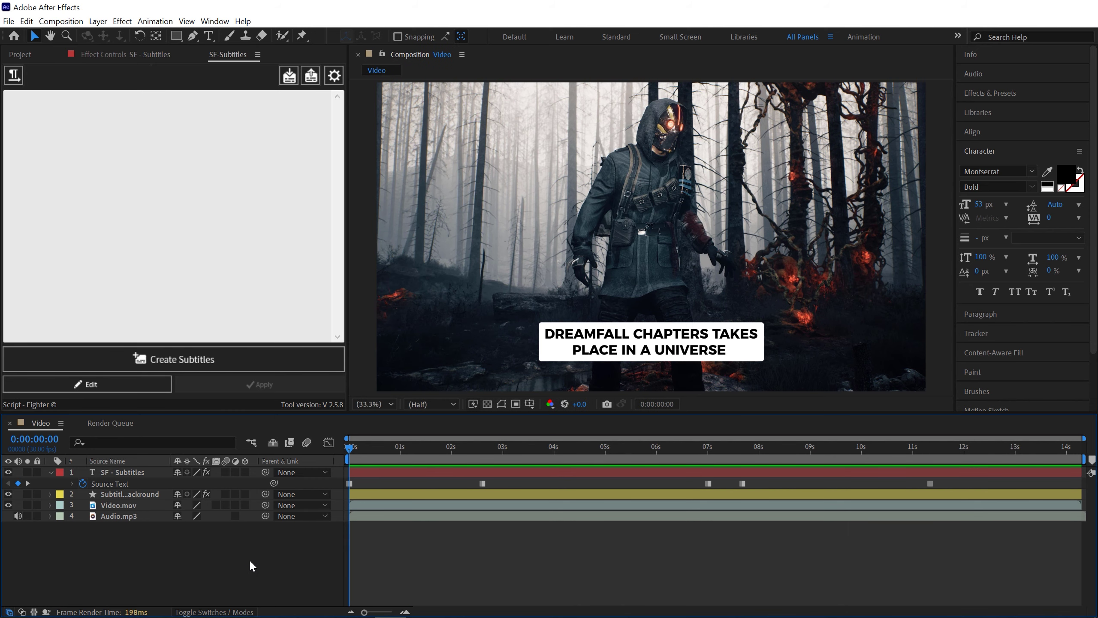
Append 'with power.' after WORLDS in the subtitle at 0:00:02:26 and apply it.
click(168, 472)
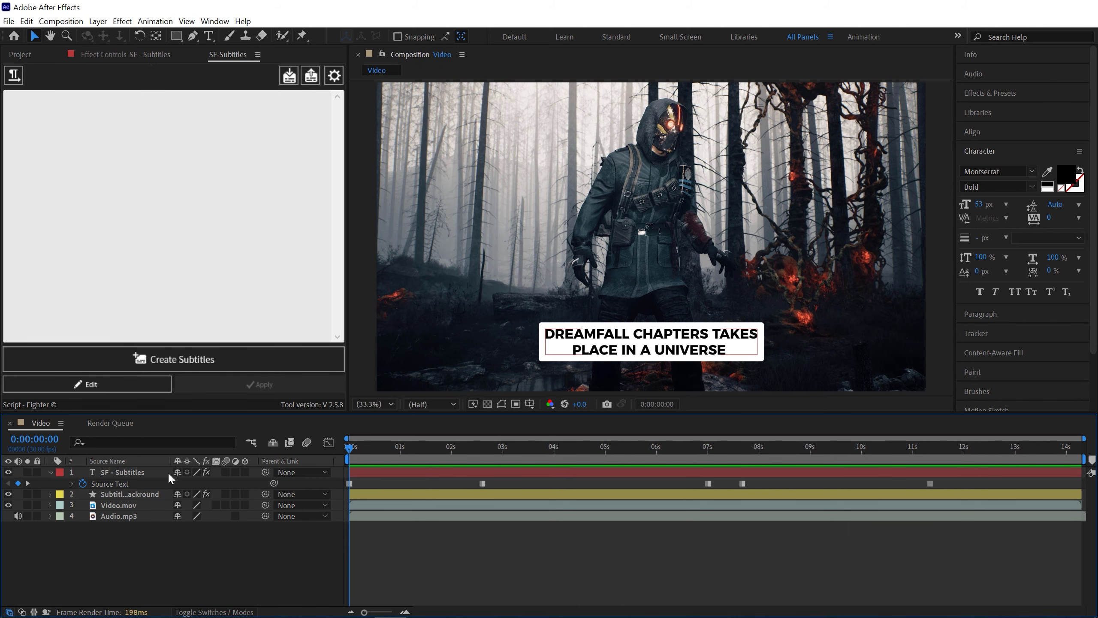
click(139, 470)
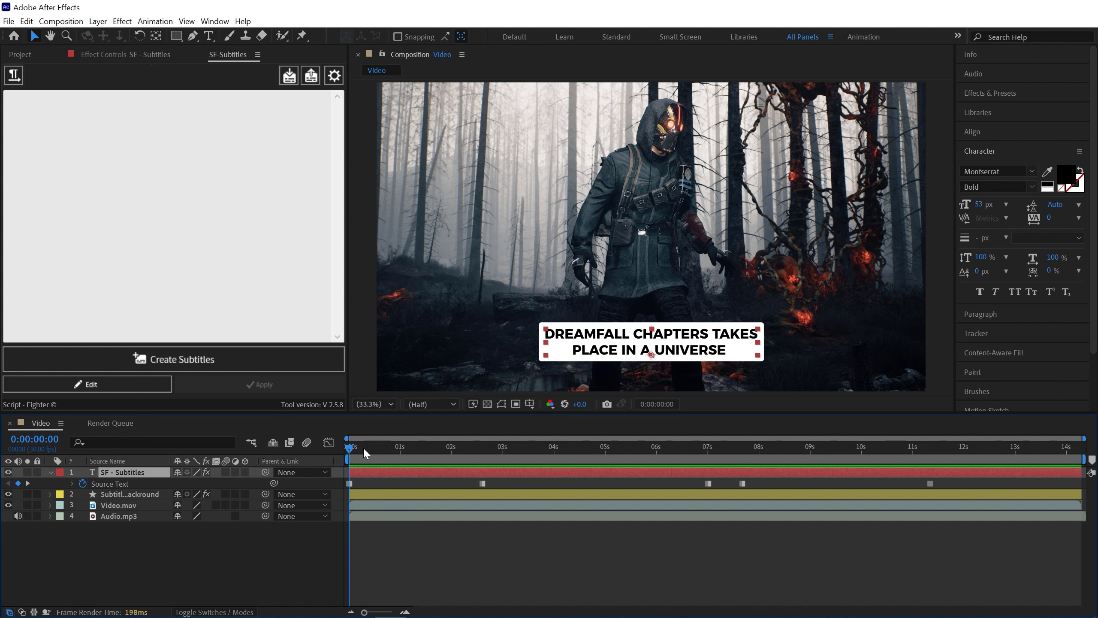
drag(363, 446, 497, 450)
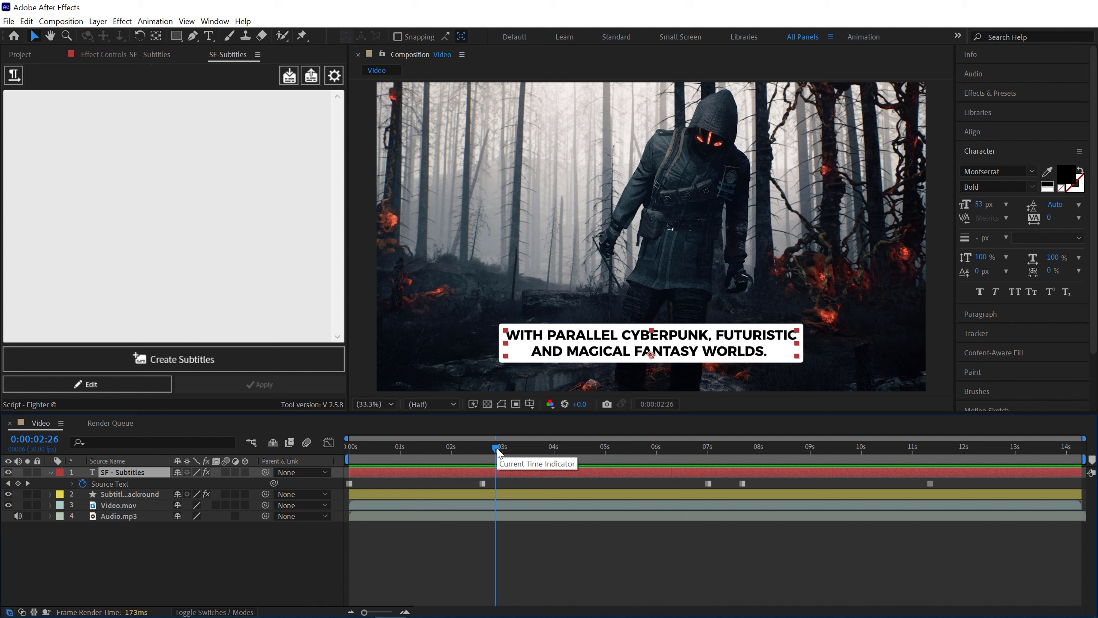
click(110, 388)
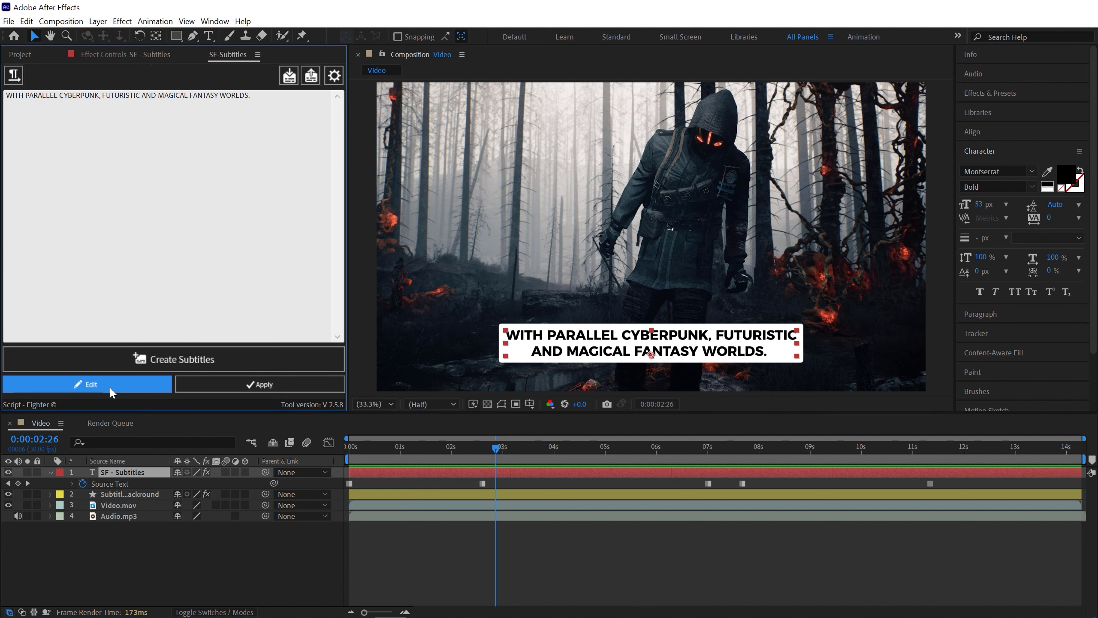
click(288, 100)
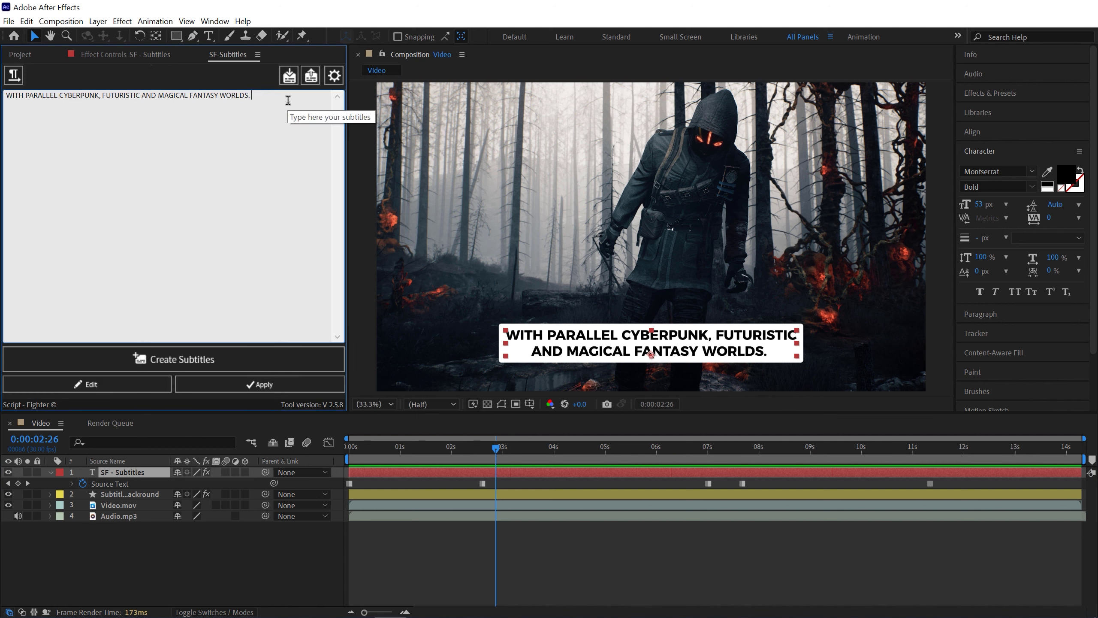
text(with power)
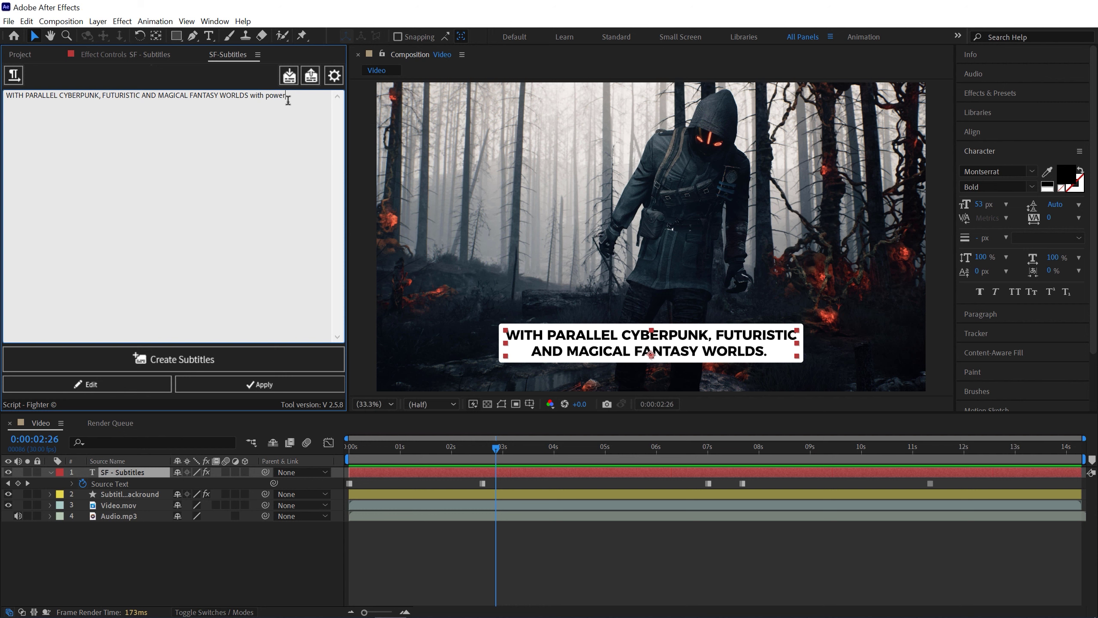
text(.)
click(294, 386)
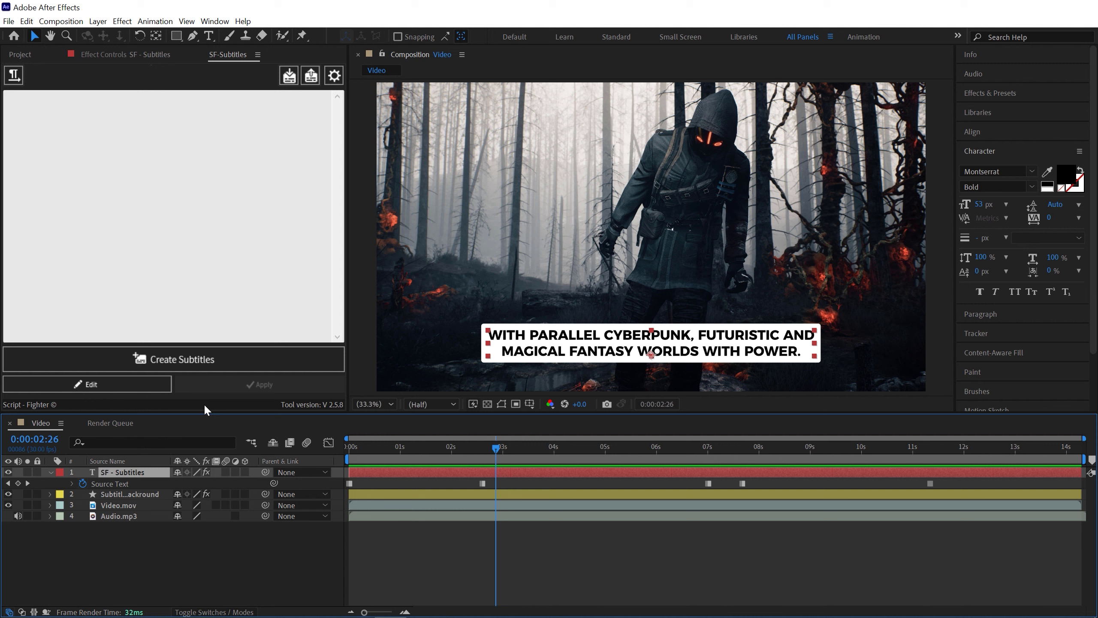
Append 'with mind' after SOLVE PUZZLES, apply the script, and preview the last subtitle near 11 s.
click(105, 385)
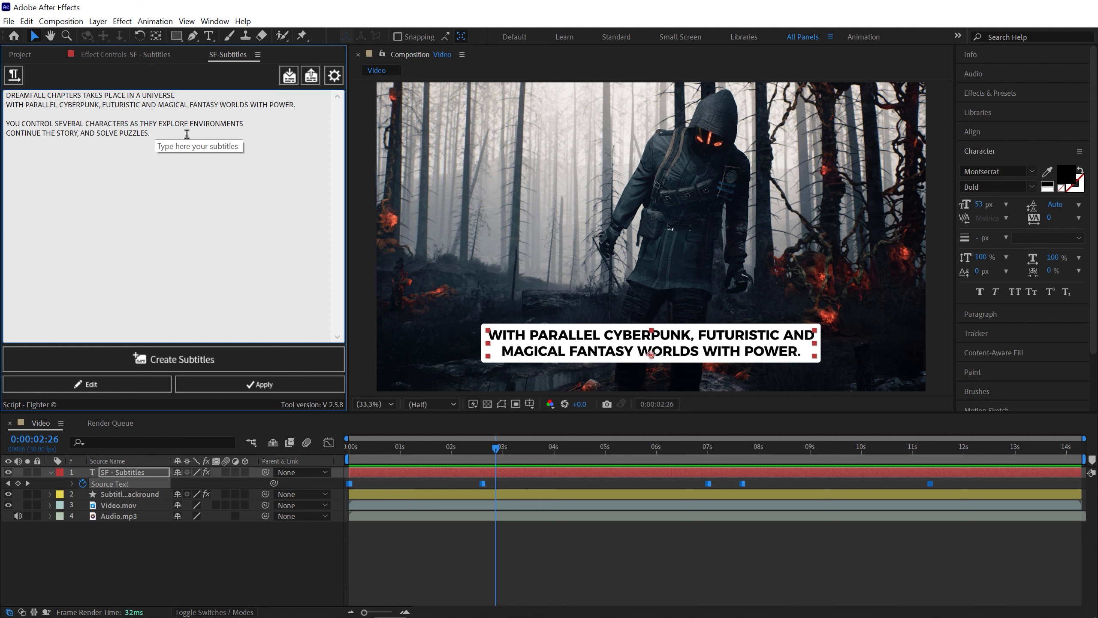
text(with mind)
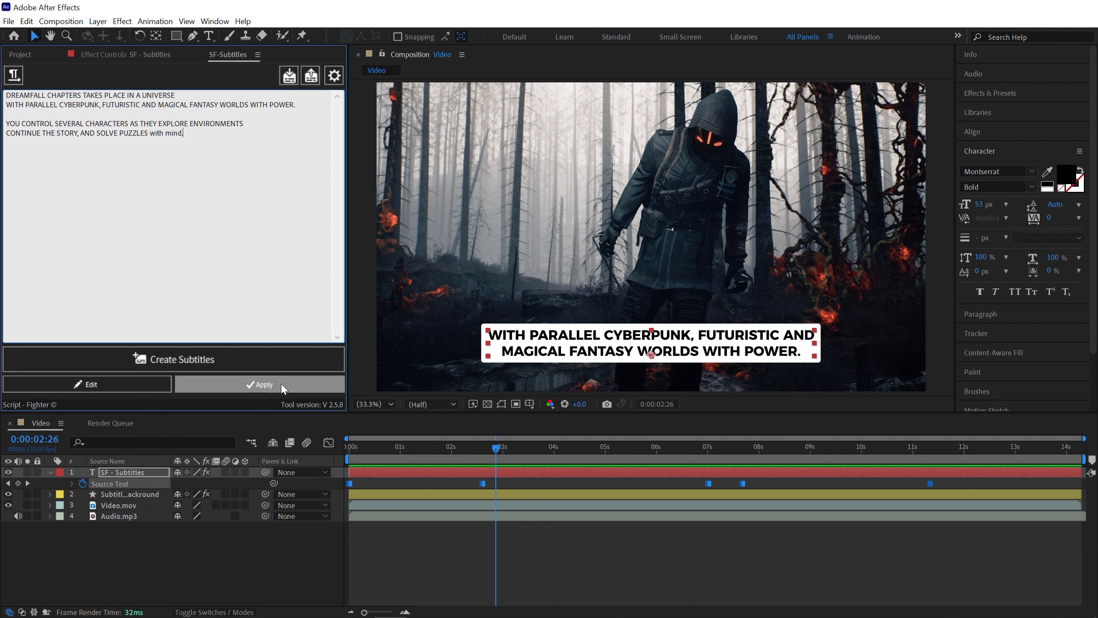
click(257, 384)
drag(497, 447, 956, 440)
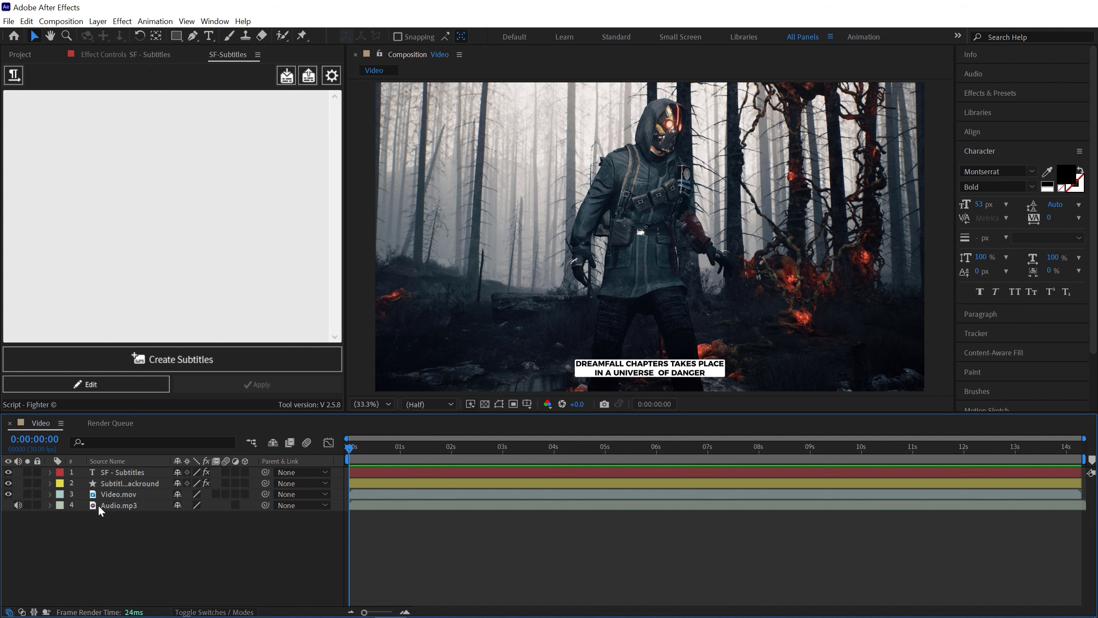
Export the SF - Subtitles layer as 'Subtitle file.srt' in SubRip (*.srt) format to Documents\New folder.
click(126, 470)
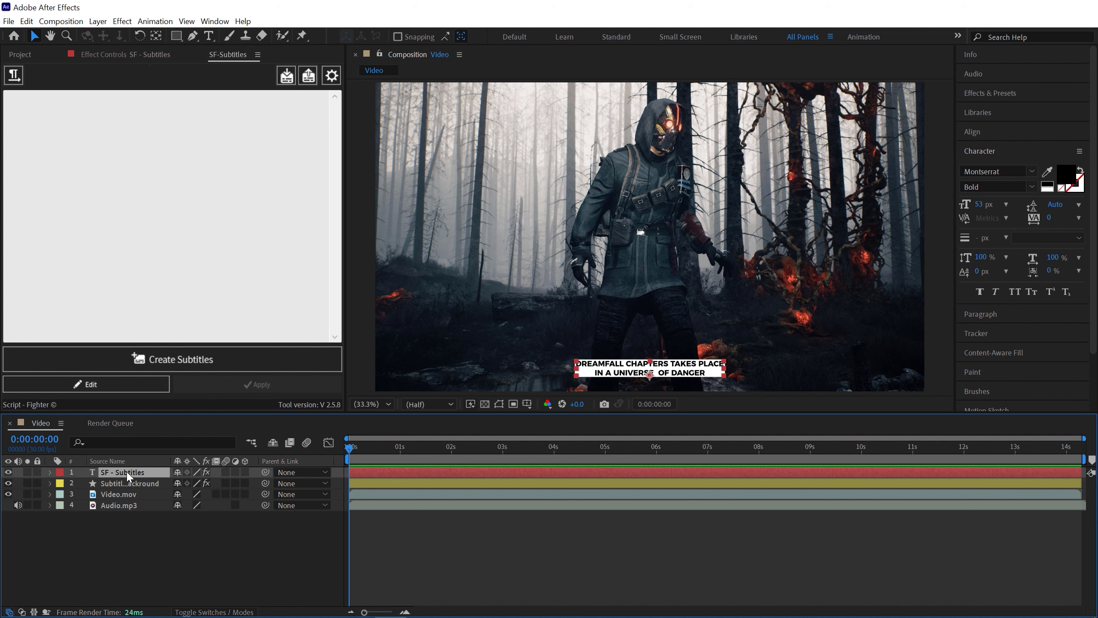
click(311, 80)
click(174, 297)
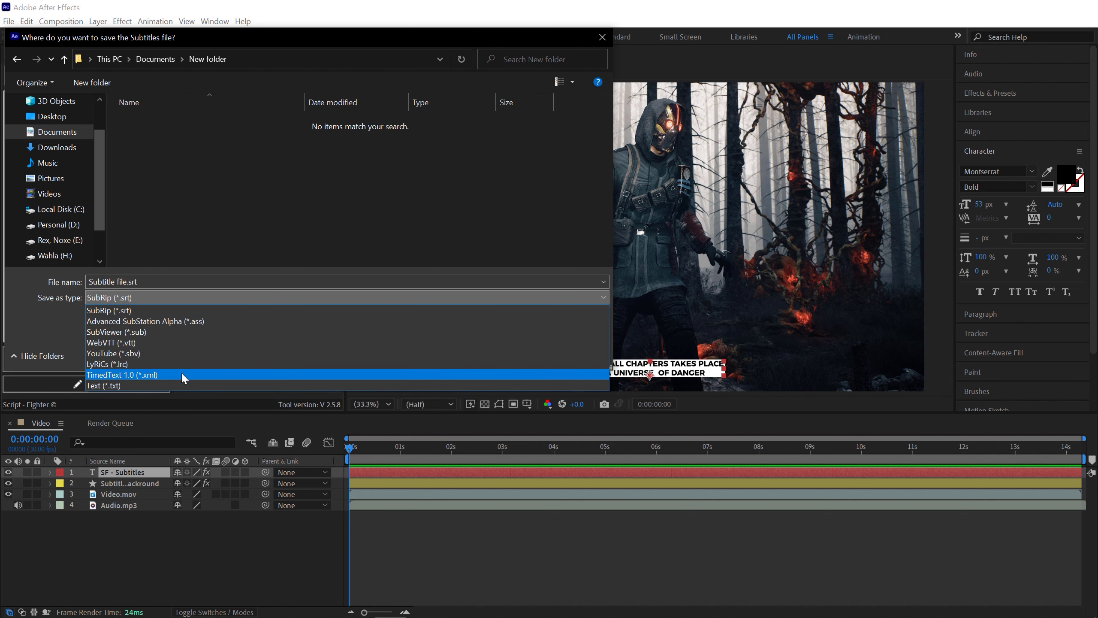
click(169, 310)
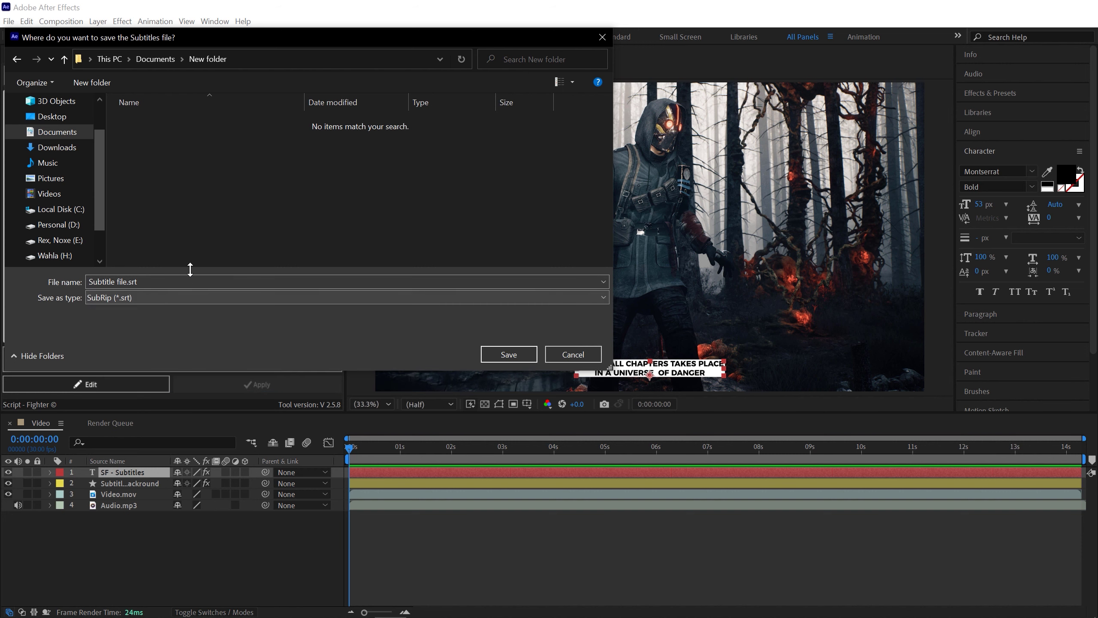
click(520, 356)
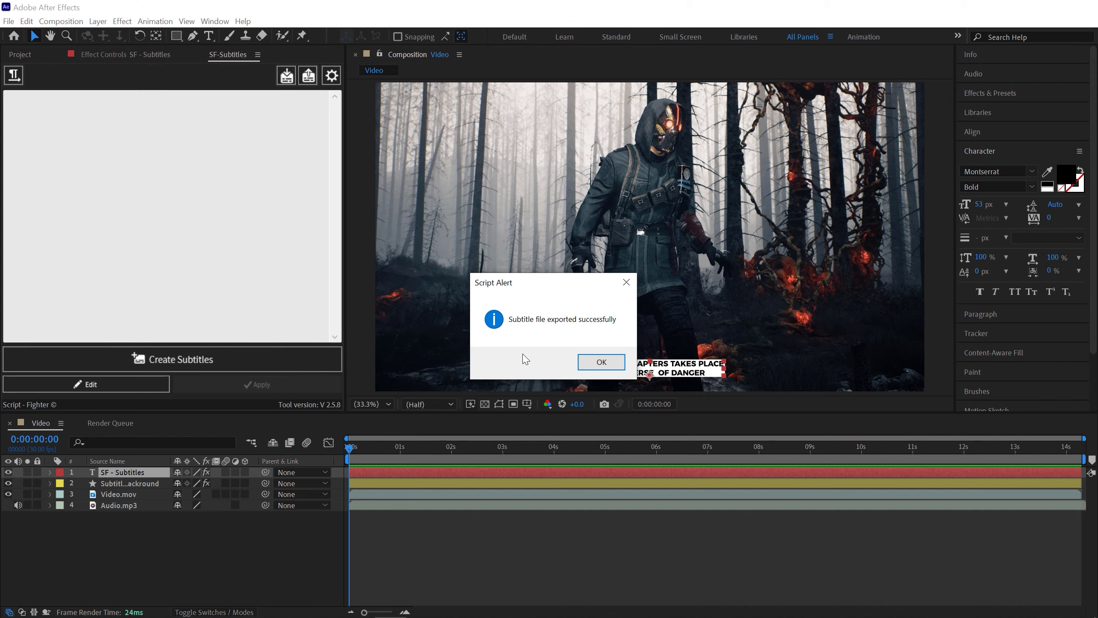
Dismiss the export alert and import 'Subtitle file.srt' to rebuild the subtitle and background layers.
click(601, 362)
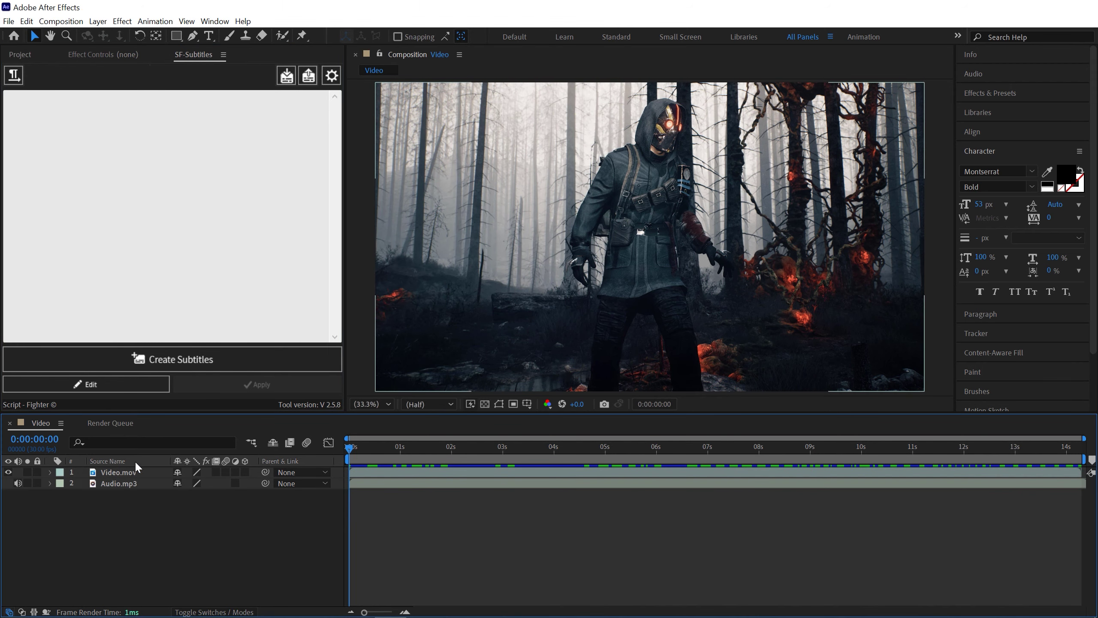
click(286, 75)
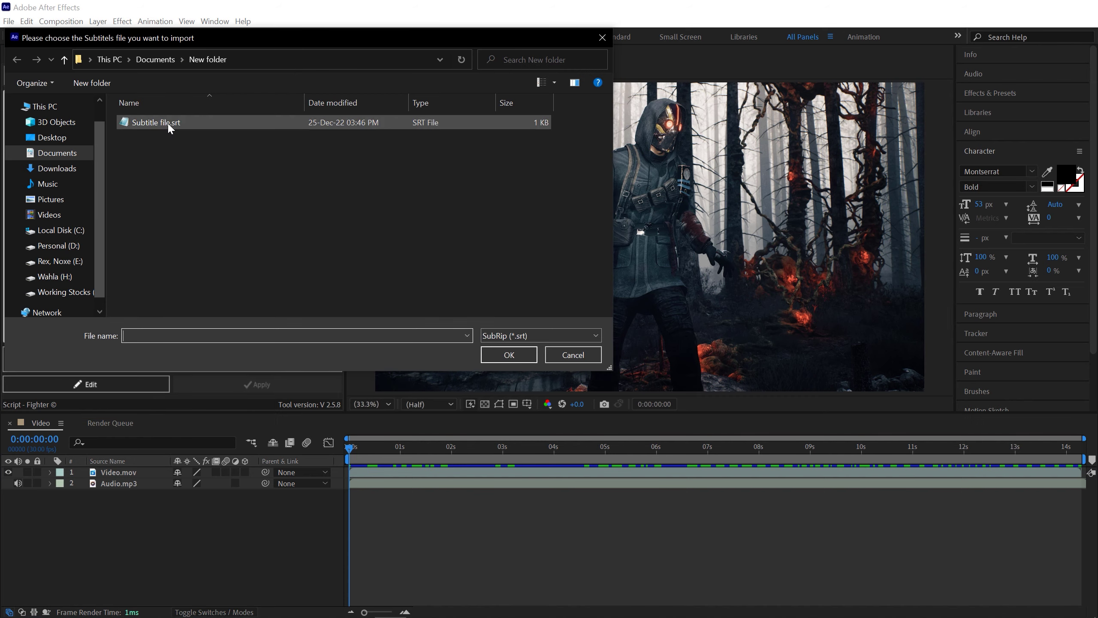
click(168, 122)
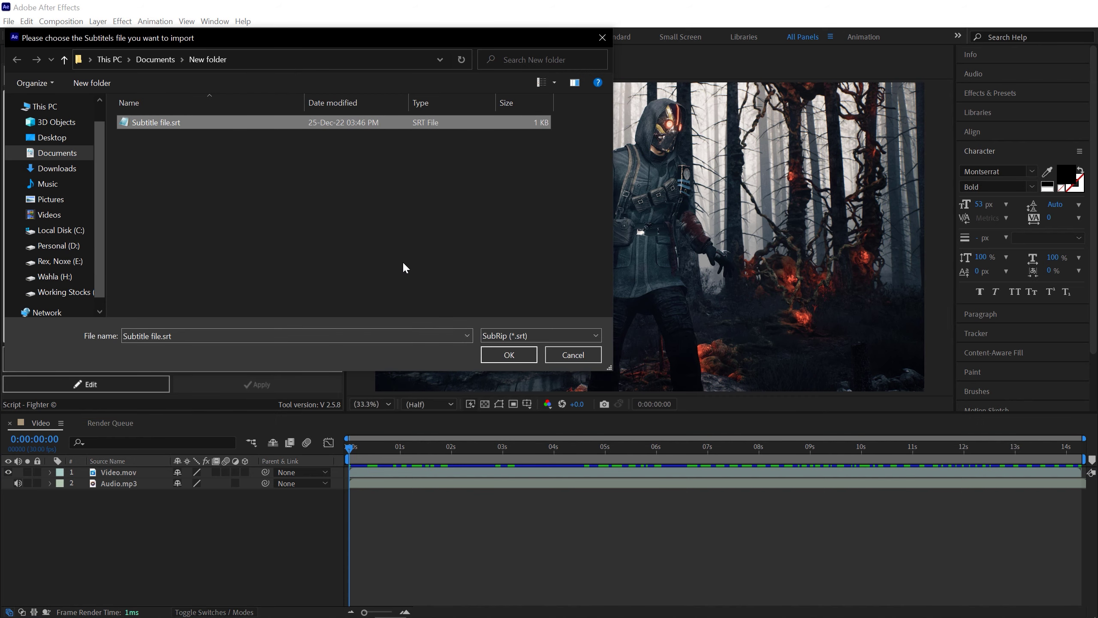
click(508, 354)
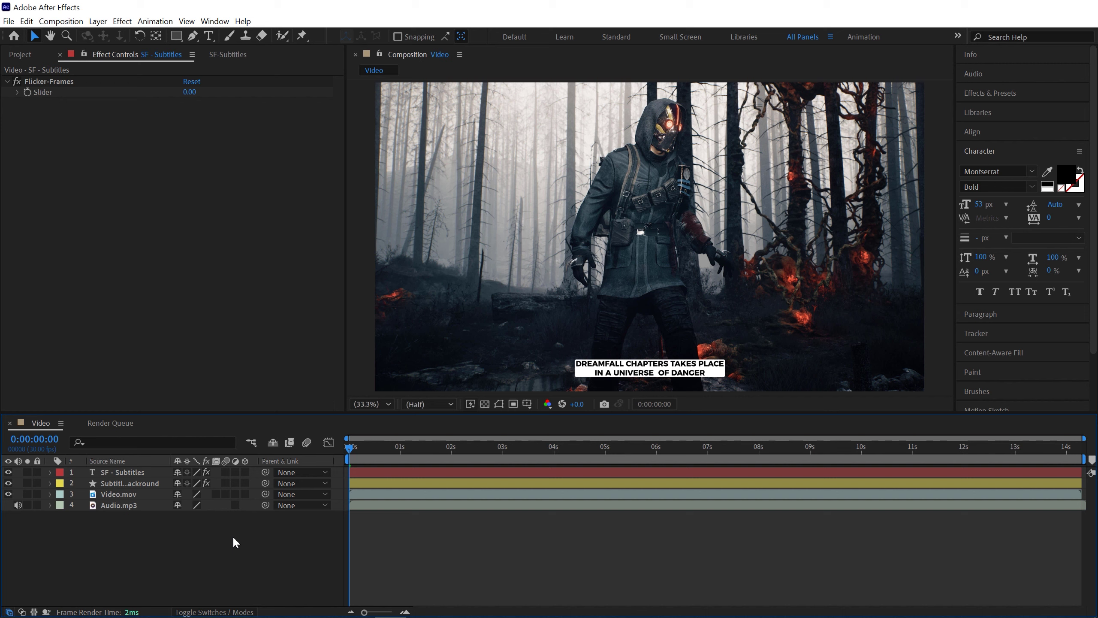